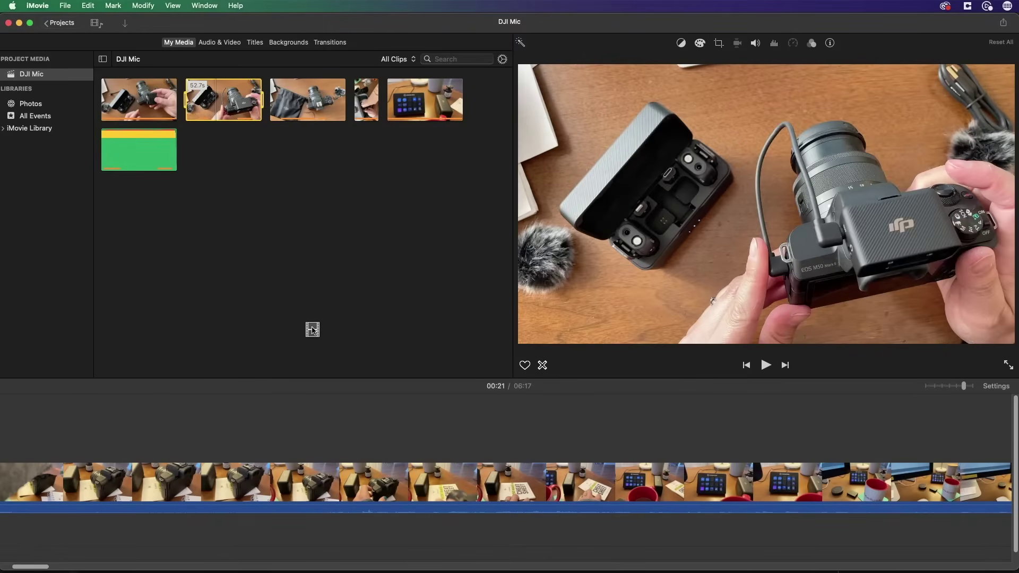
# Step: Lay the 52.7s clip over the main footage in the timeline as a cutaway
pyautogui.moveTo(312, 329); pyautogui.dragTo(402, 455)
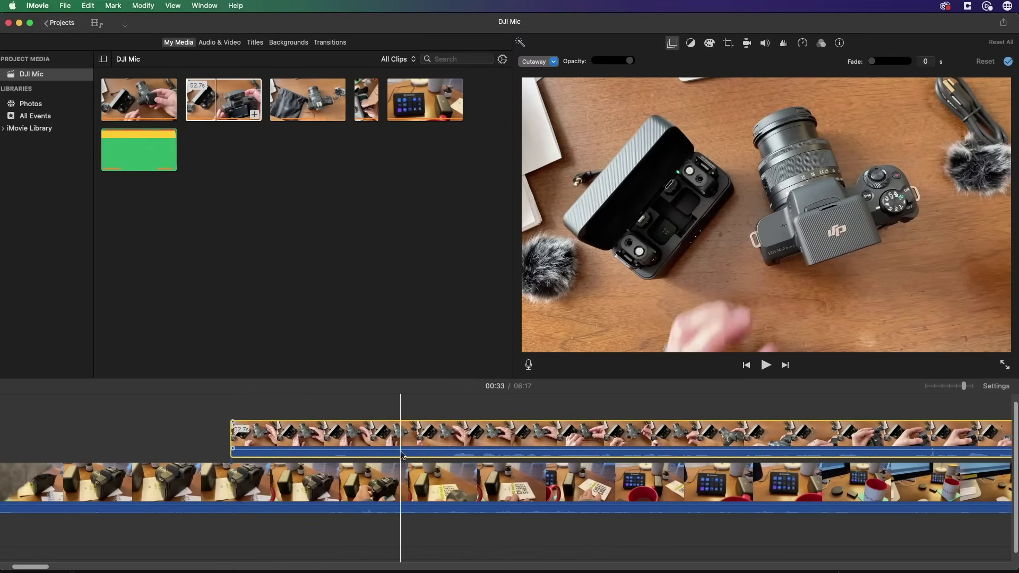
pyautogui.hscroll(10, 401, 455)
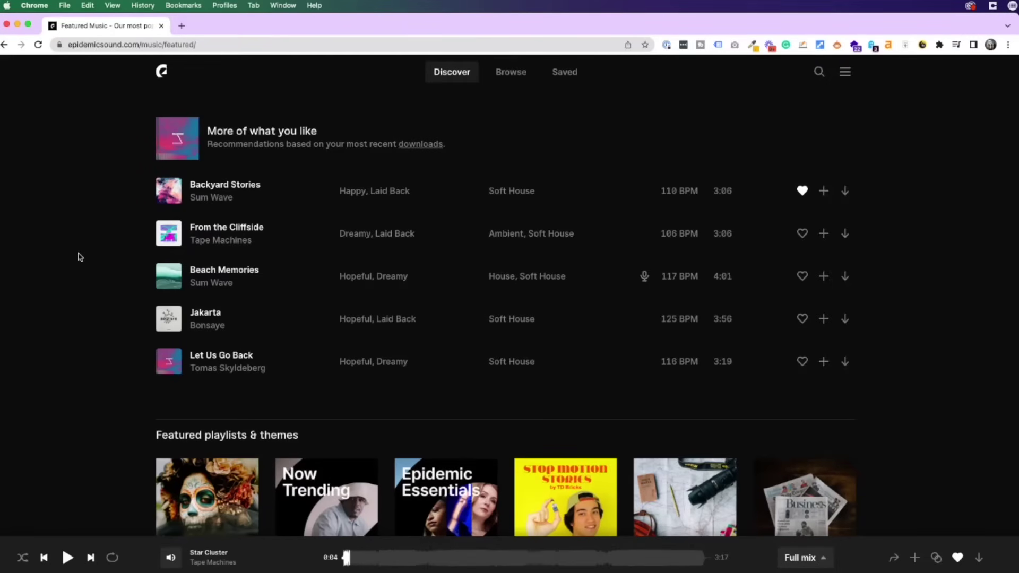
# Step: Go through Browse to Saved to show the Liked sounds playlist (16 tracks, 35 min 12 sec)
pyautogui.click(509, 79)
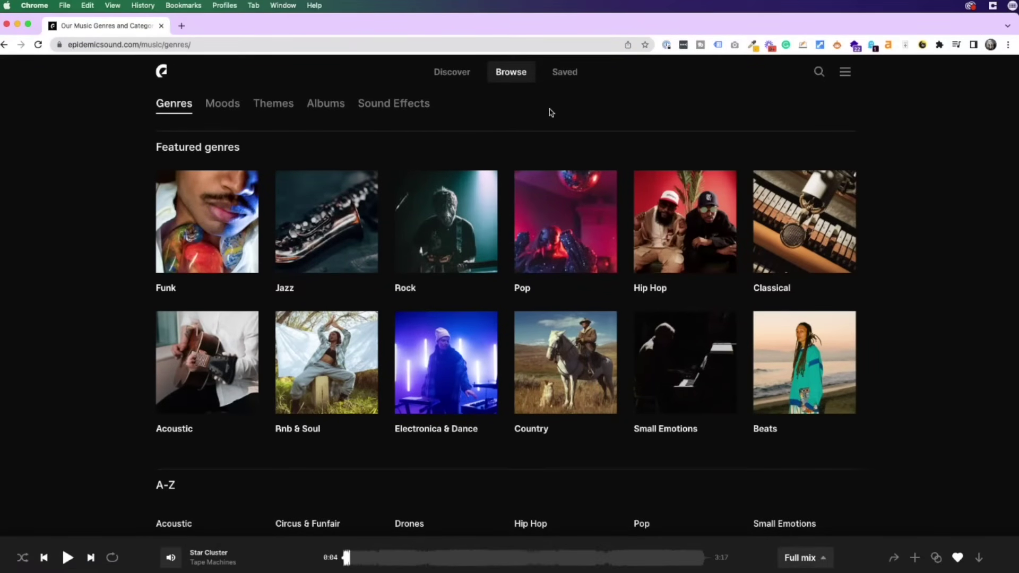
pyautogui.click(563, 76)
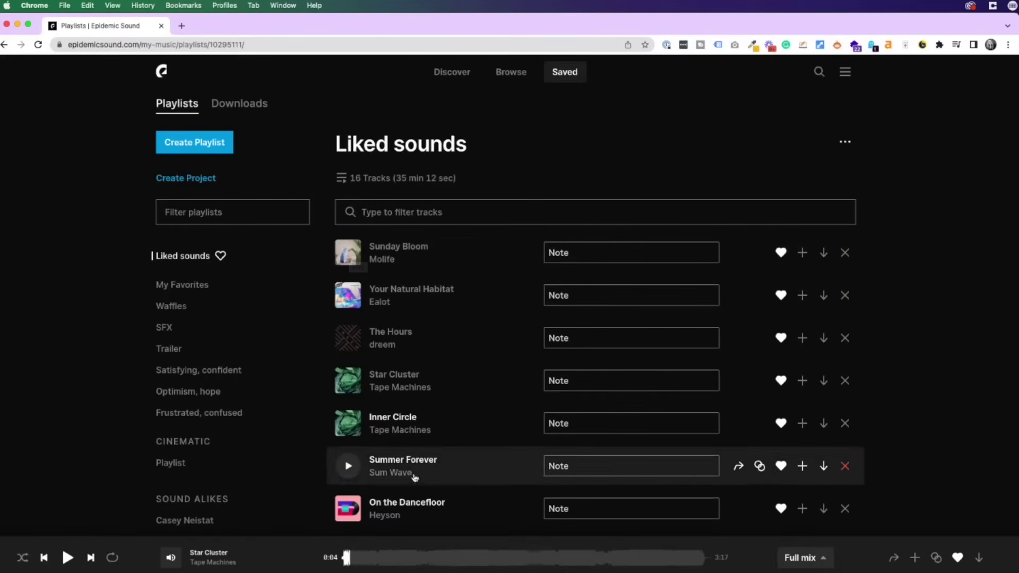
# Step: Preview and pause Star Cluster by Tape Machines, then download its full mix as an mp3
pyautogui.click(348, 381)
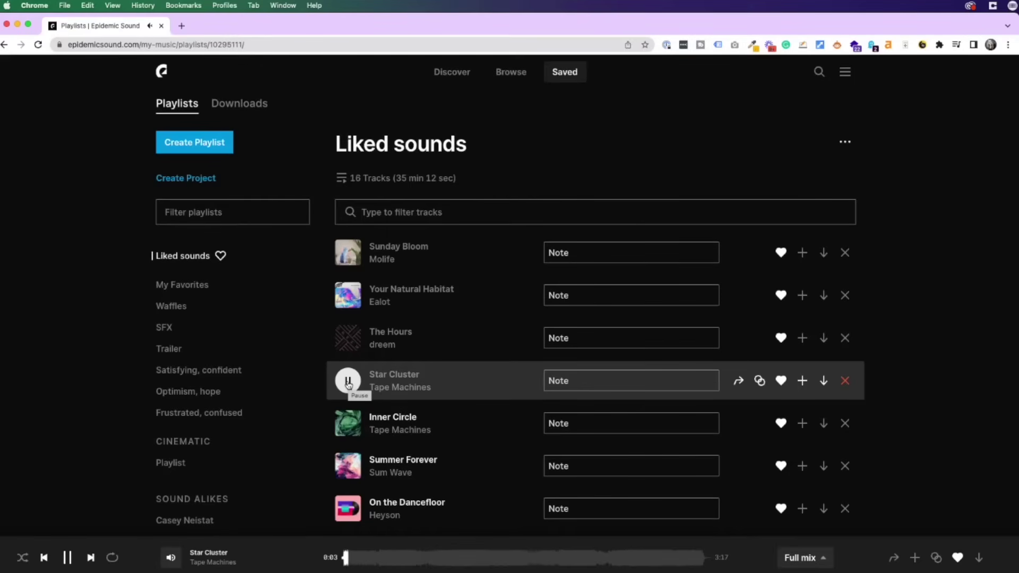
pyautogui.click(347, 382)
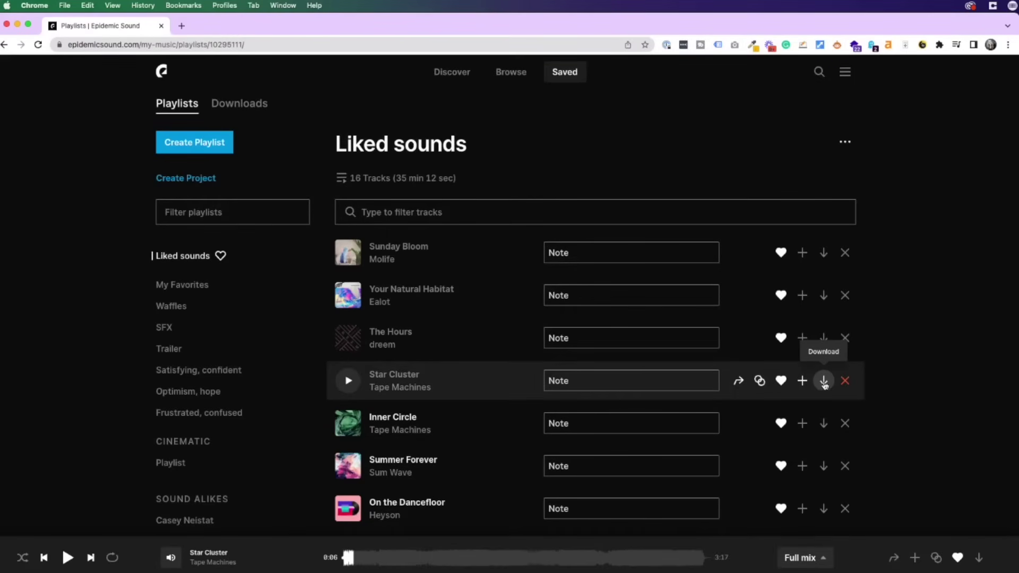
pyautogui.click(824, 382)
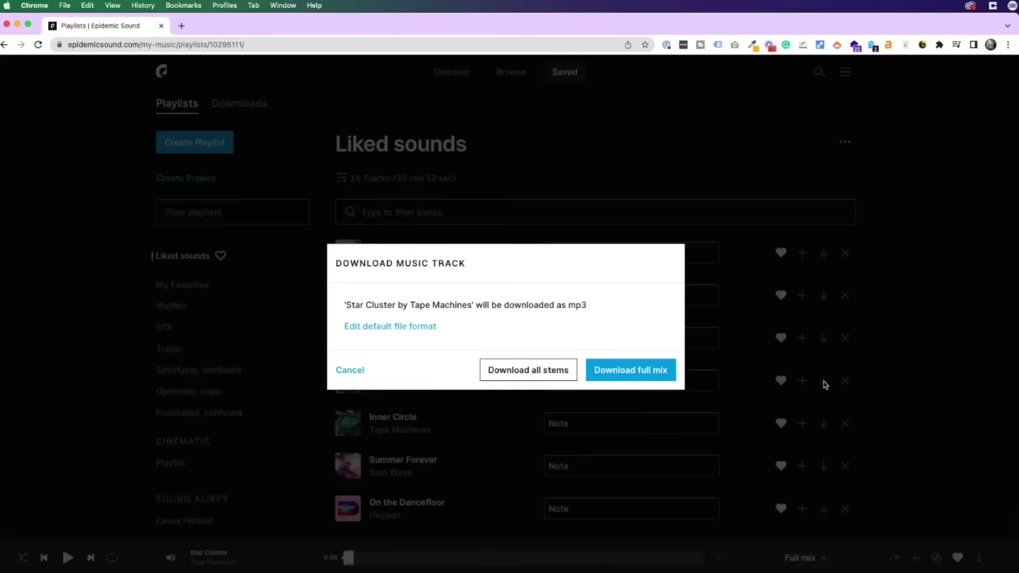
pyautogui.click(632, 370)
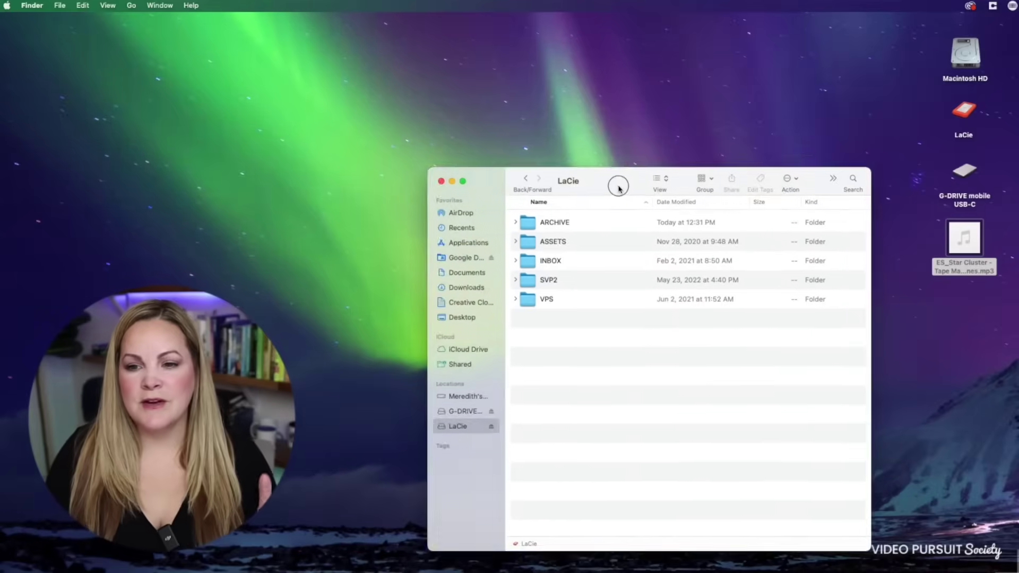
# Step: Open ASSETS on the LaCie drive and copy the desktop Star Cluster mp3 into the epidemic sound folder
pyautogui.moveTo(614, 184); pyautogui.dragTo(598, 116)
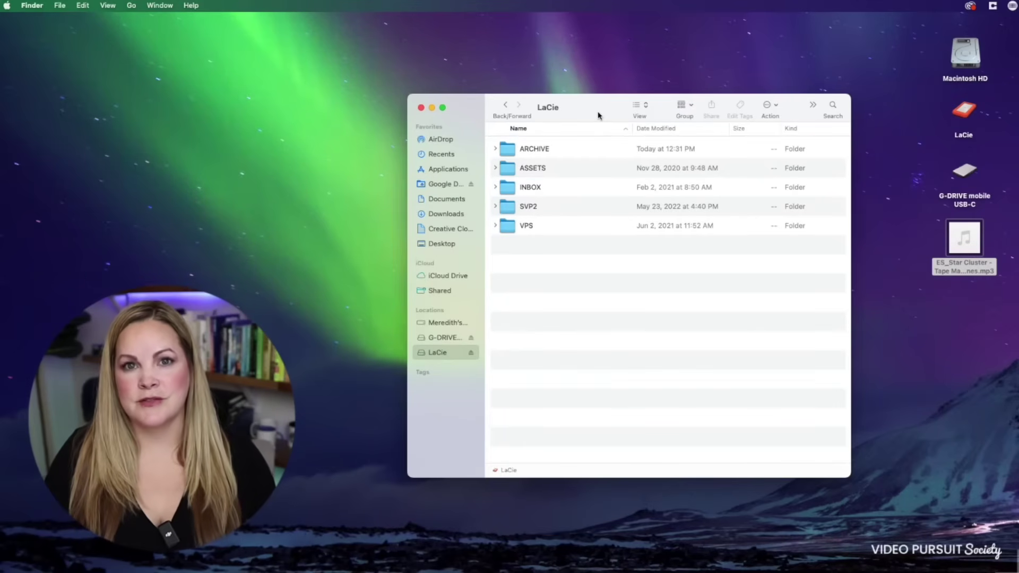
pyautogui.click(507, 173)
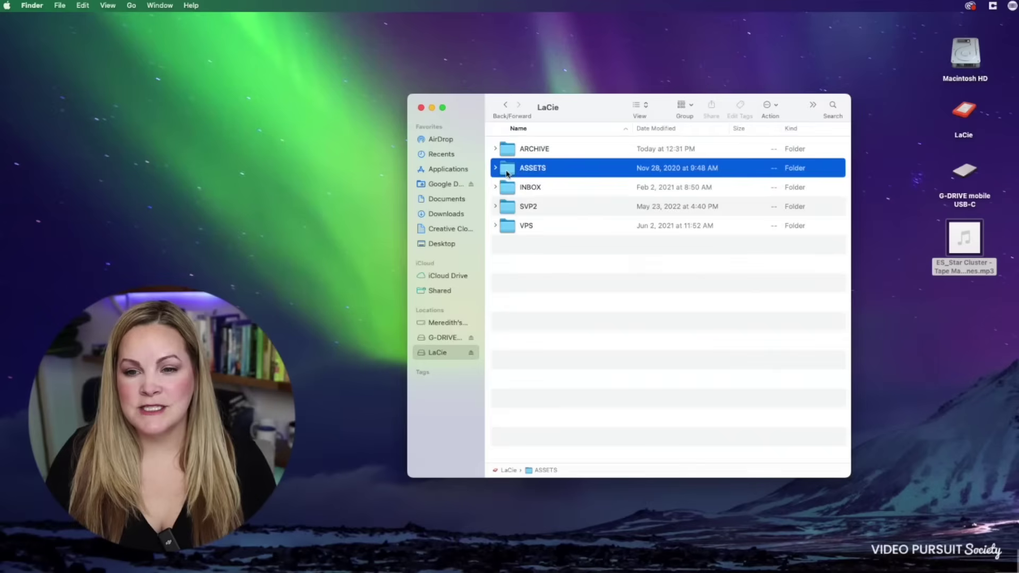
pyautogui.doubleClick(508, 172)
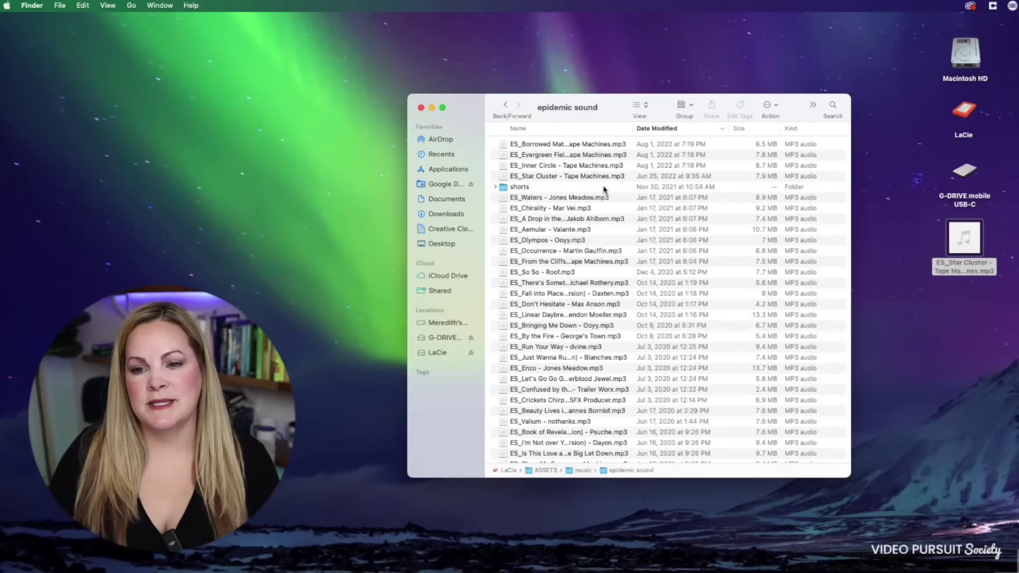
pyautogui.scroll(-10, 603, 190)
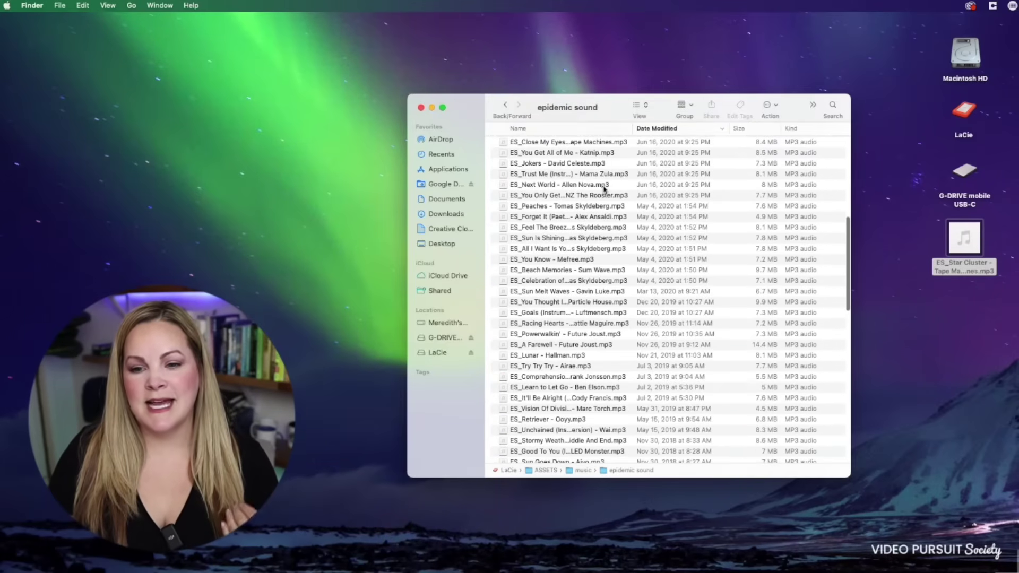
pyautogui.scroll(15, 604, 189)
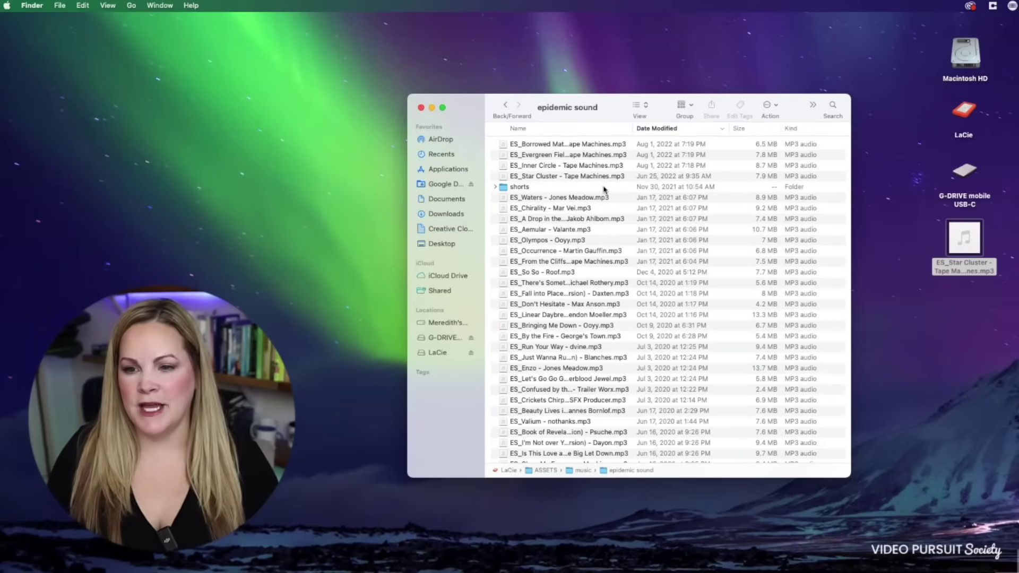
pyautogui.moveTo(976, 250)
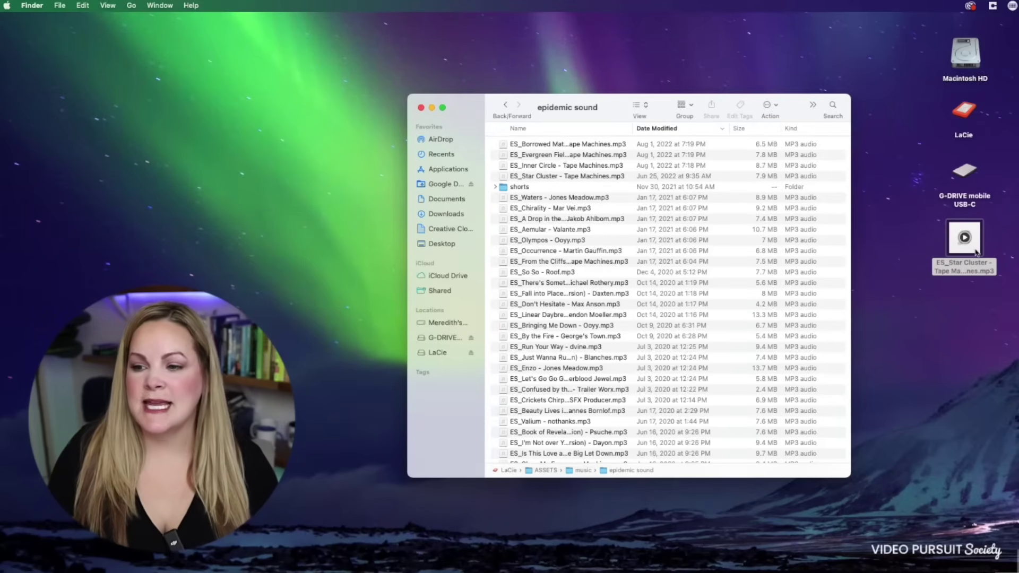
pyautogui.moveTo(976, 250); pyautogui.dragTo(628, 223)
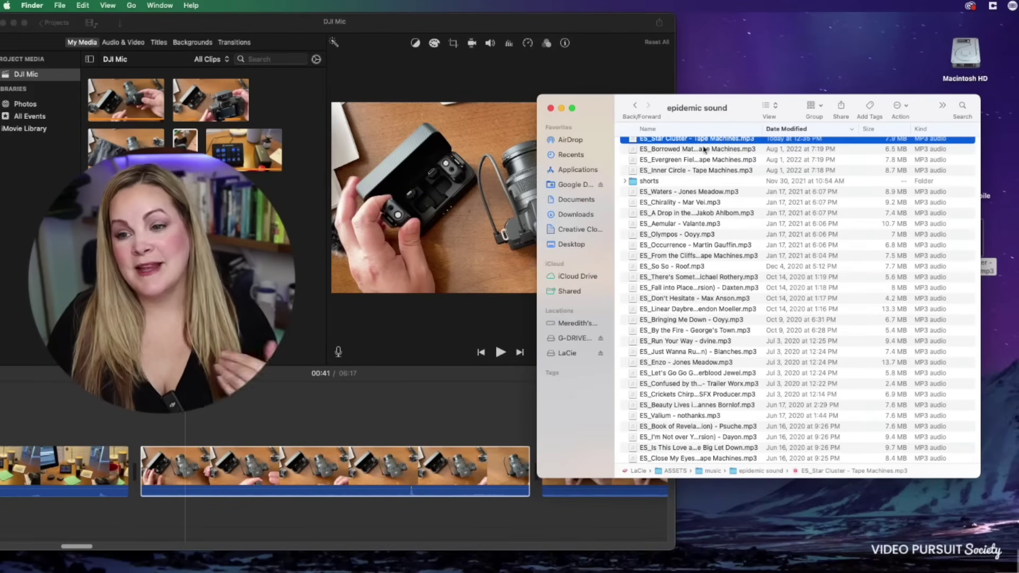
pyautogui.scroll(1, 695, 173)
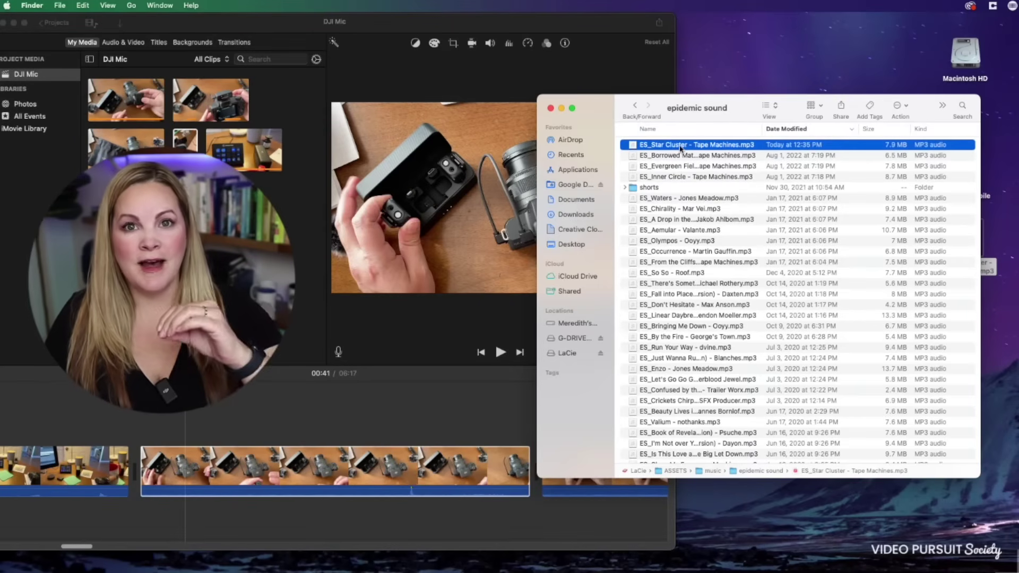
pyautogui.moveTo(681, 148); pyautogui.dragTo(146, 520)
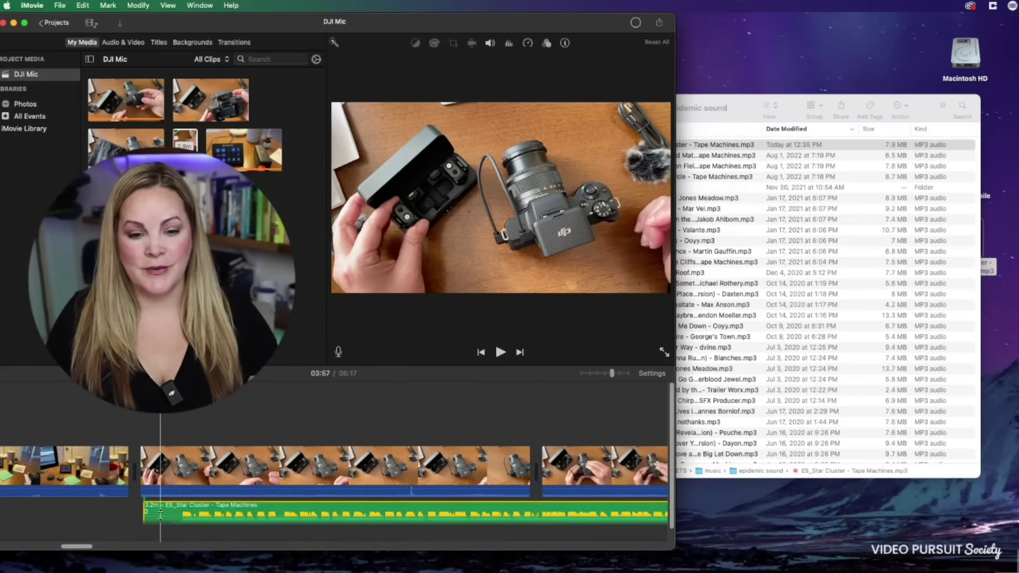
pyautogui.scroll(-1, 199, 513)
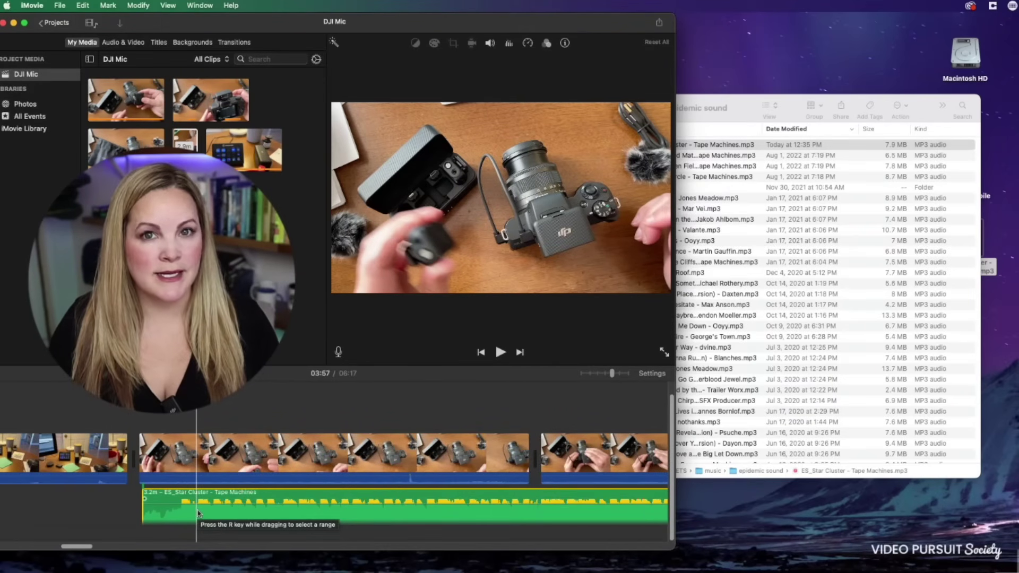
pyautogui.press('super+z')
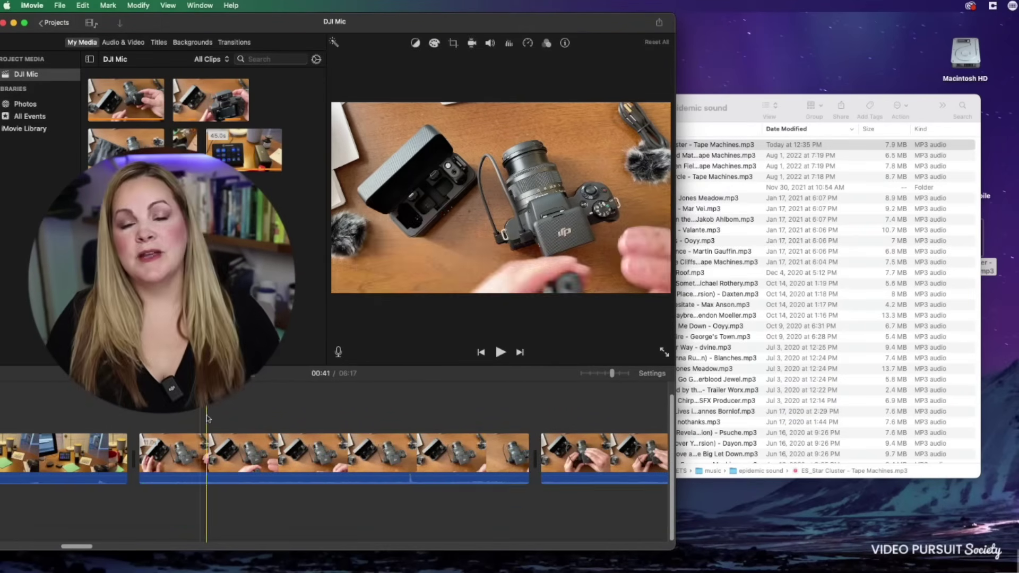
# Step: In the import window, browse LaCie > ASSETS > music and select ES_Star Cluster - Tape Machines.mp3
pyautogui.click(121, 27)
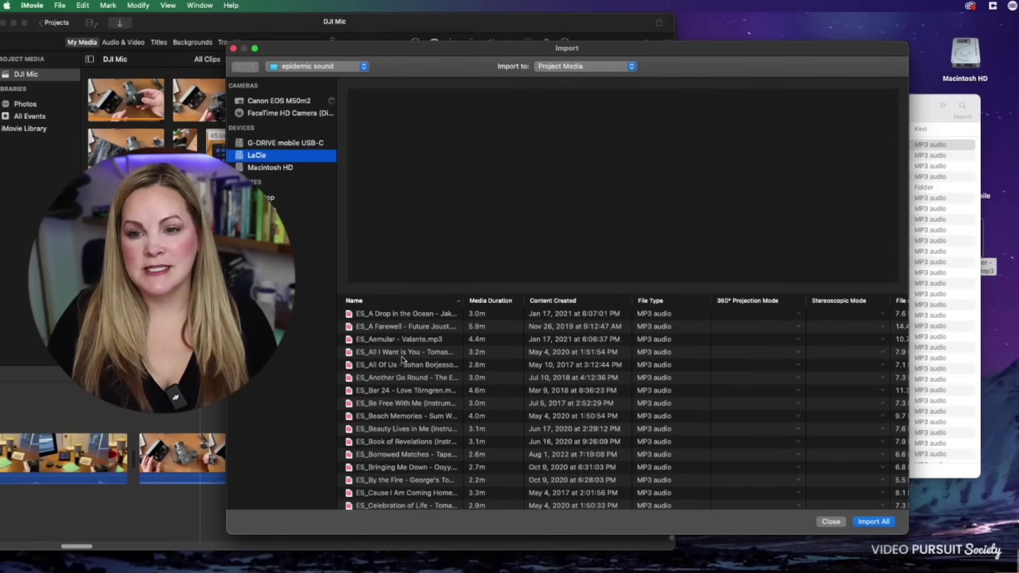
pyautogui.click(240, 158)
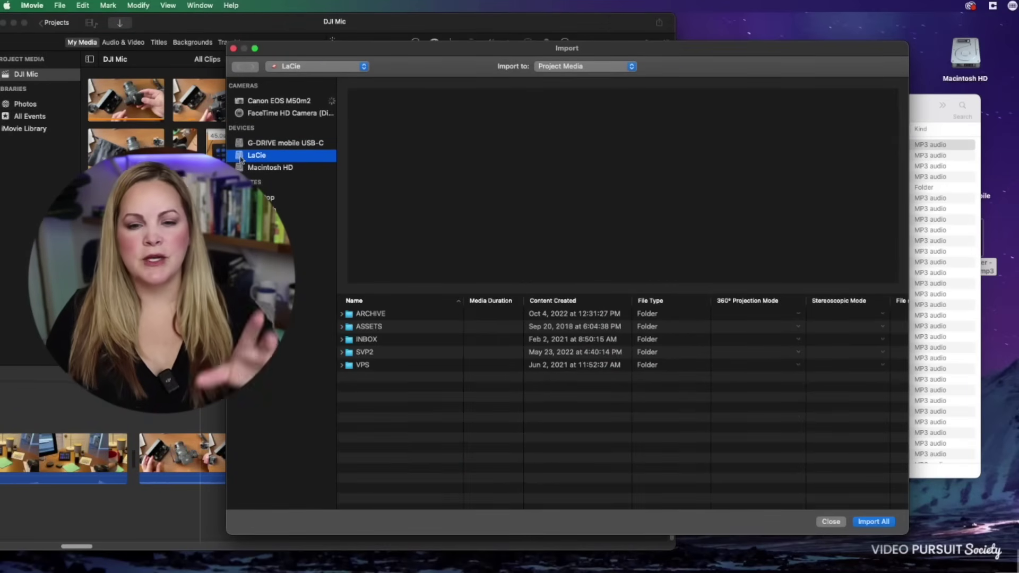
pyautogui.doubleClick(351, 326)
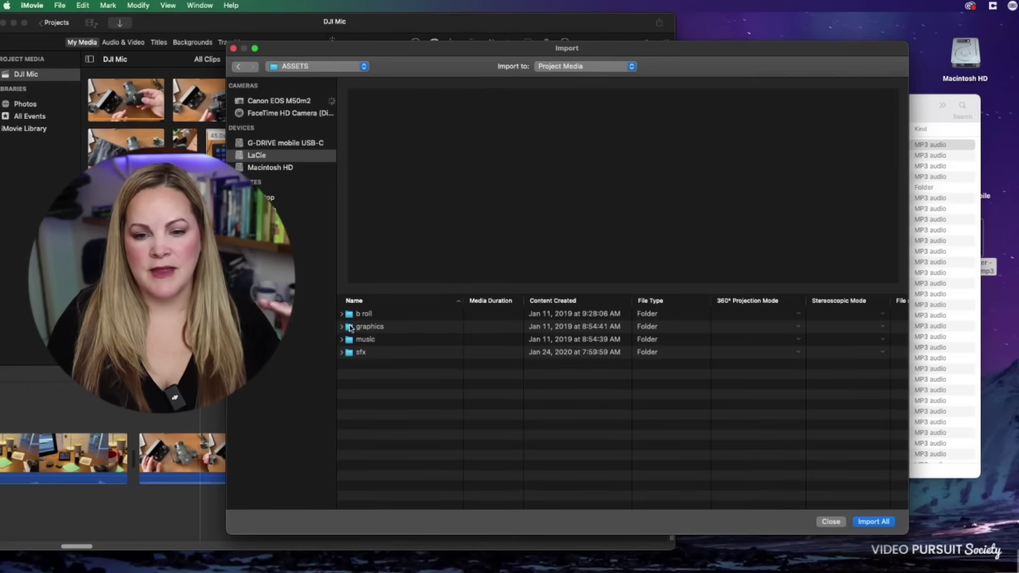
pyautogui.click(351, 340)
pyautogui.doubleClick(350, 340)
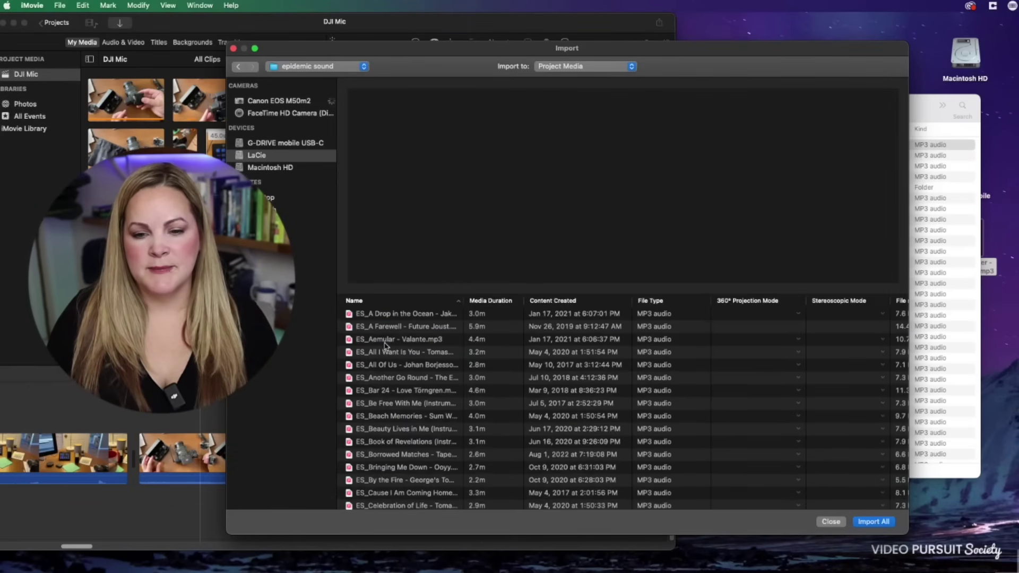
pyautogui.scroll(-20, 386, 345)
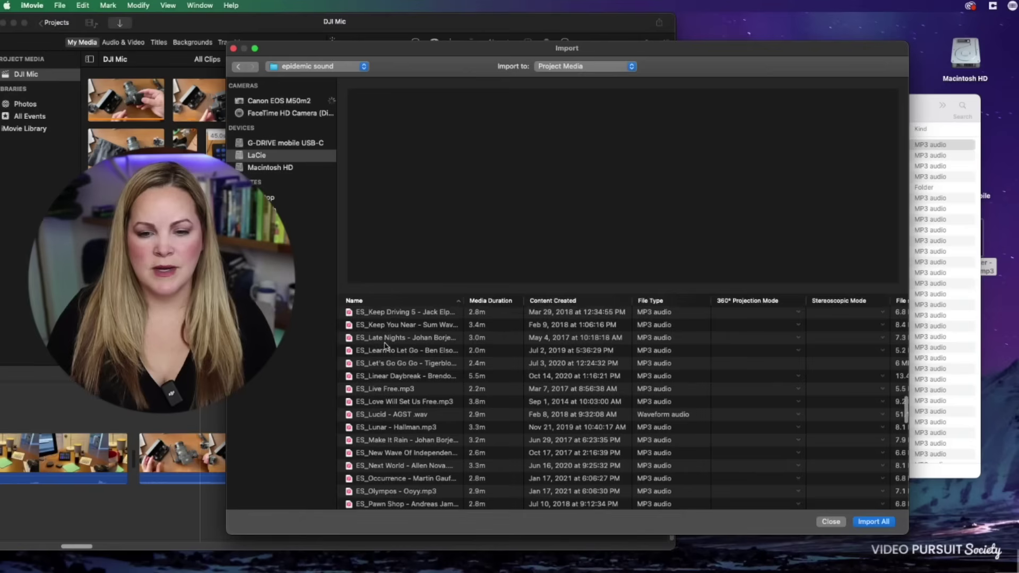
pyautogui.scroll(-20, 386, 345)
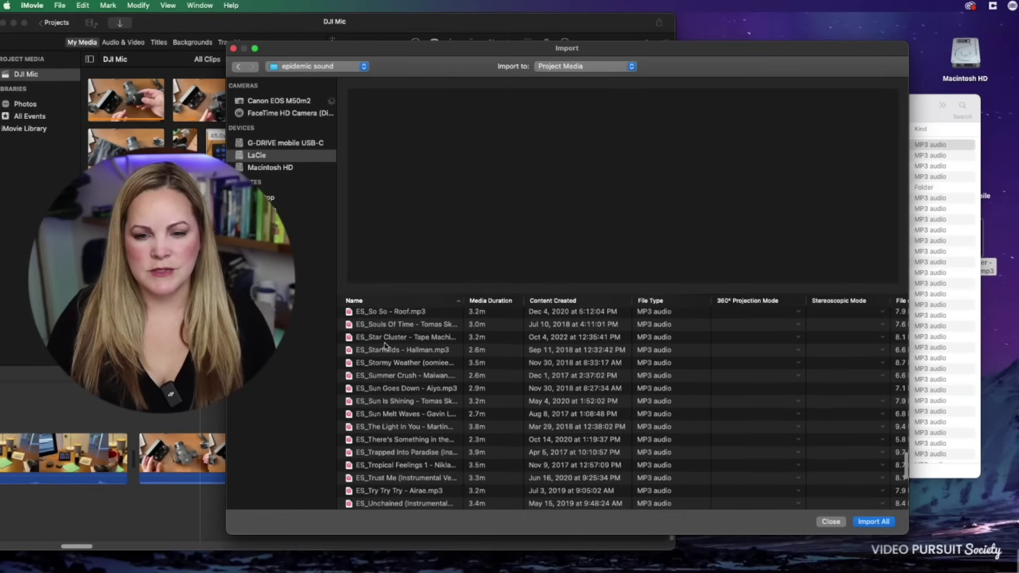
pyautogui.click(365, 340)
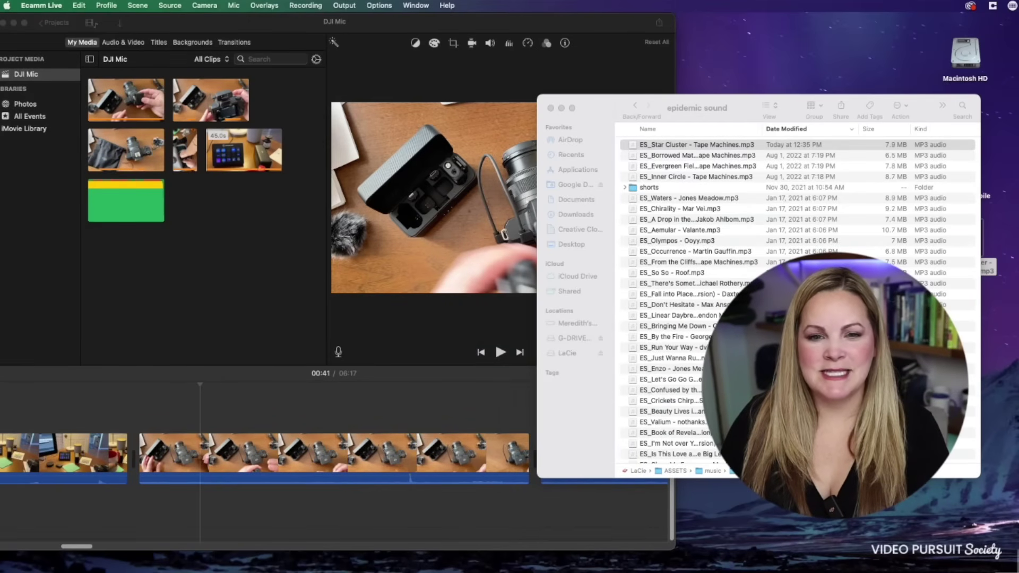
# Step: Place the imported Star Cluster music clip beneath the video footage and zoom the timeline out
pyautogui.press('super+Tab')
pyautogui.press('super+Tab')
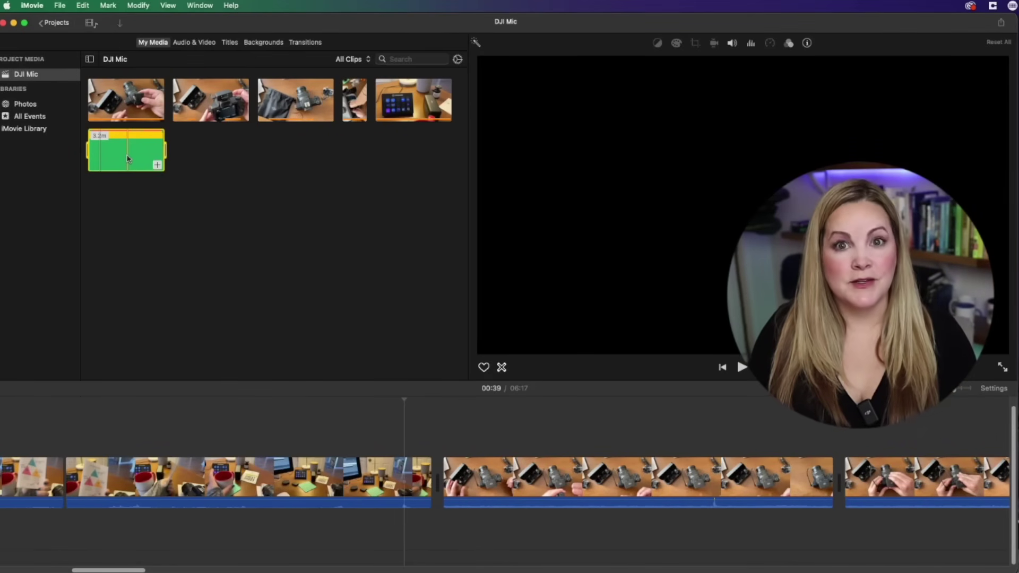
pyautogui.click(133, 171)
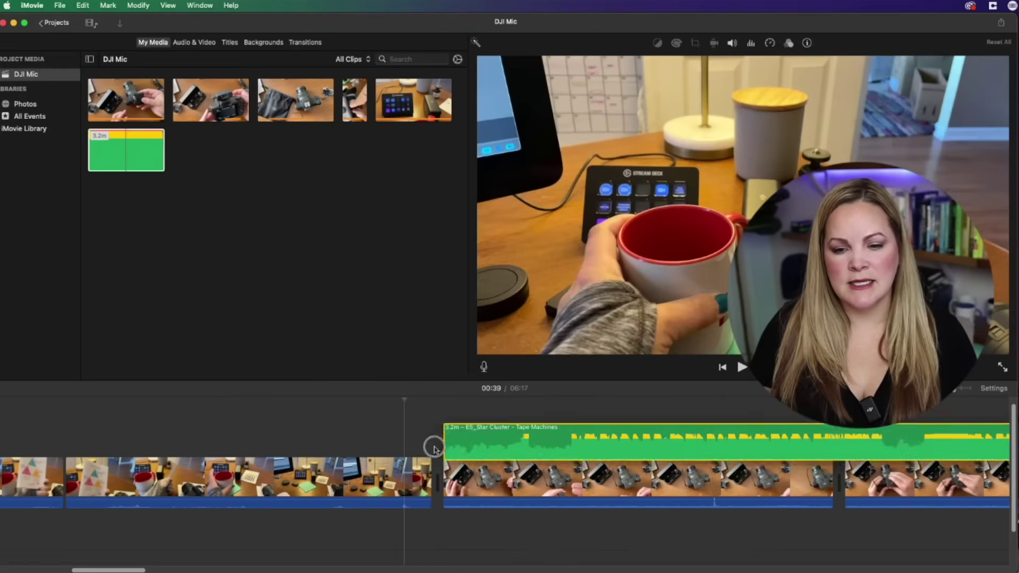
pyautogui.moveTo(434, 447); pyautogui.dragTo(186, 532)
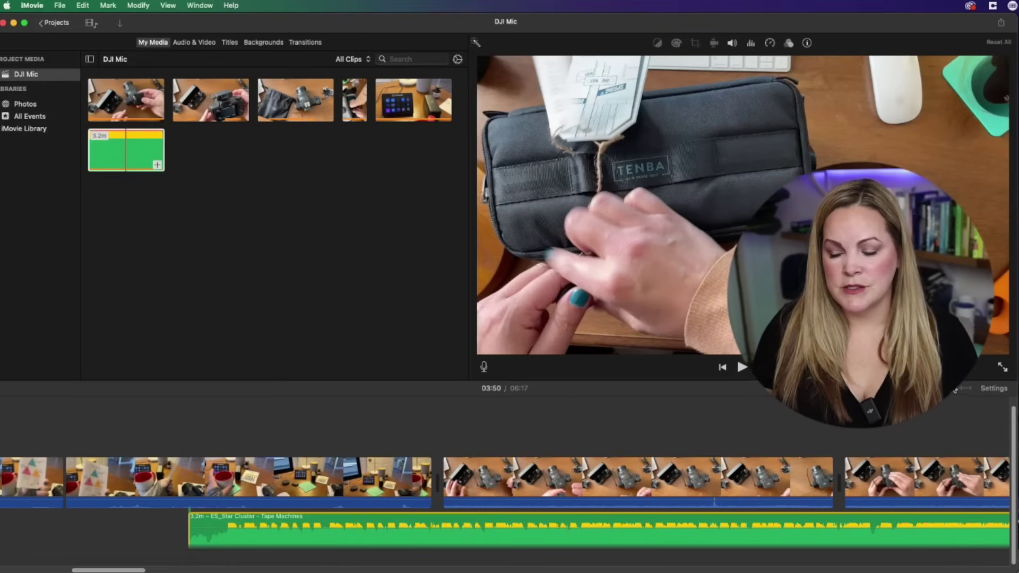
pyautogui.moveTo(955, 391); pyautogui.dragTo(948, 391)
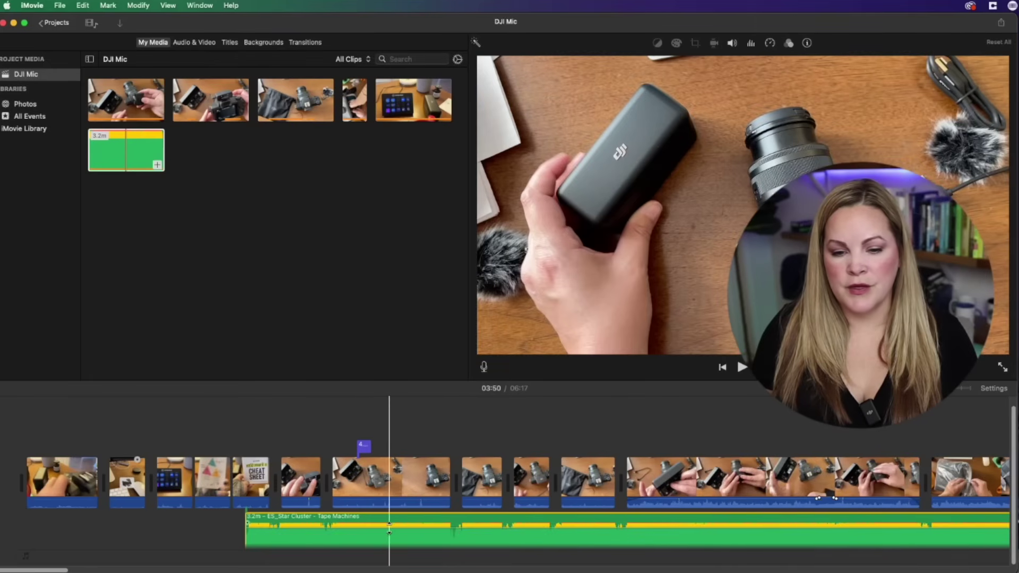
pyautogui.hscroll(3, 389, 529)
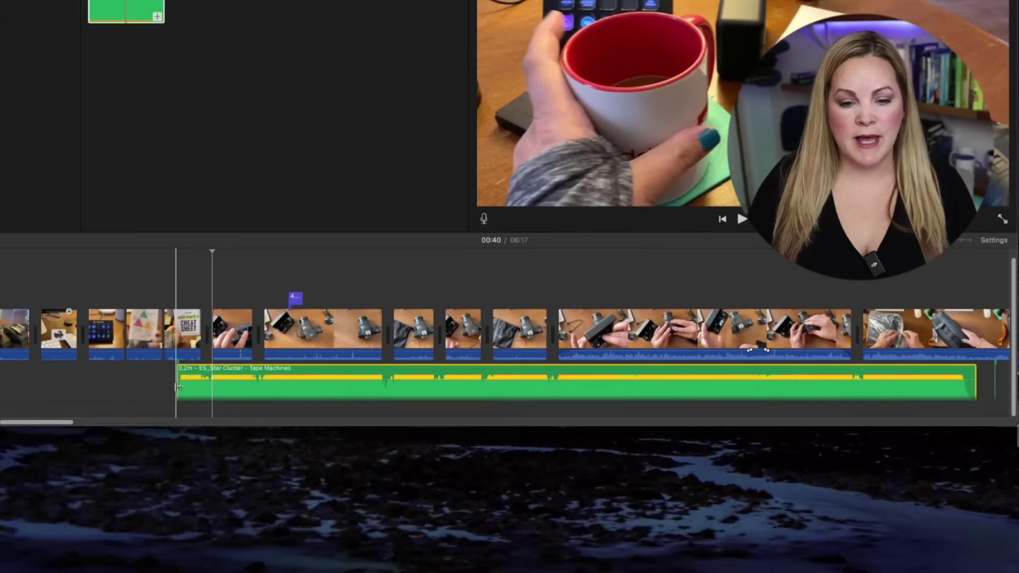
# Step: Trim both ends of the music clip and split it at the 01:24 playhead
pyautogui.moveTo(180, 389); pyautogui.dragTo(199, 385)
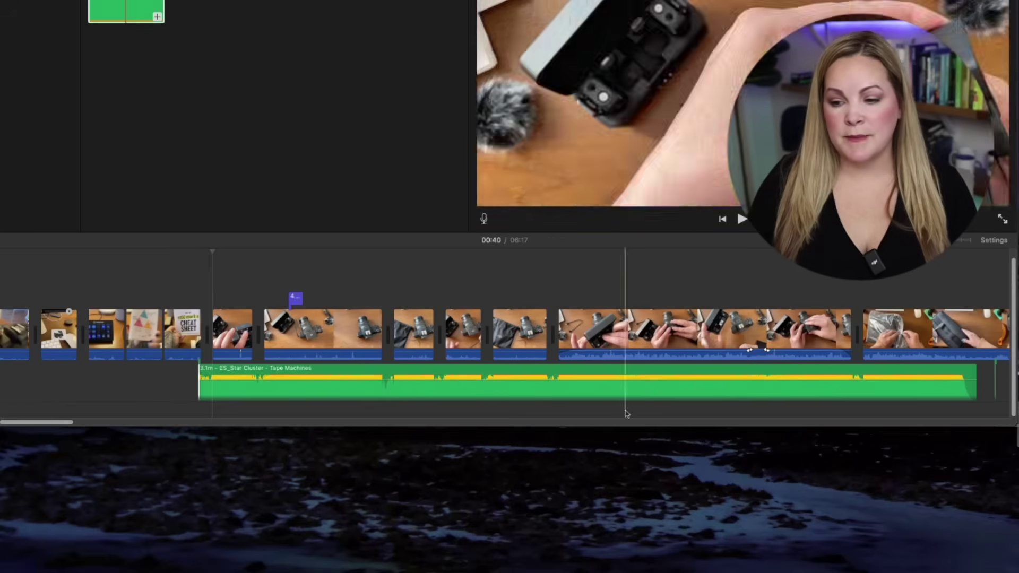
pyautogui.moveTo(972, 397); pyautogui.dragTo(938, 392)
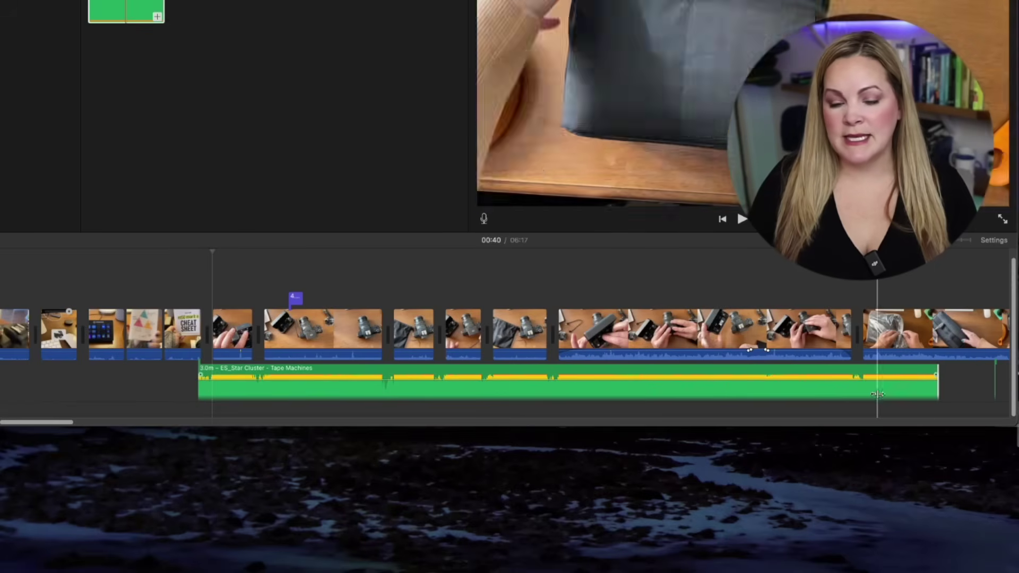
pyautogui.click(389, 377)
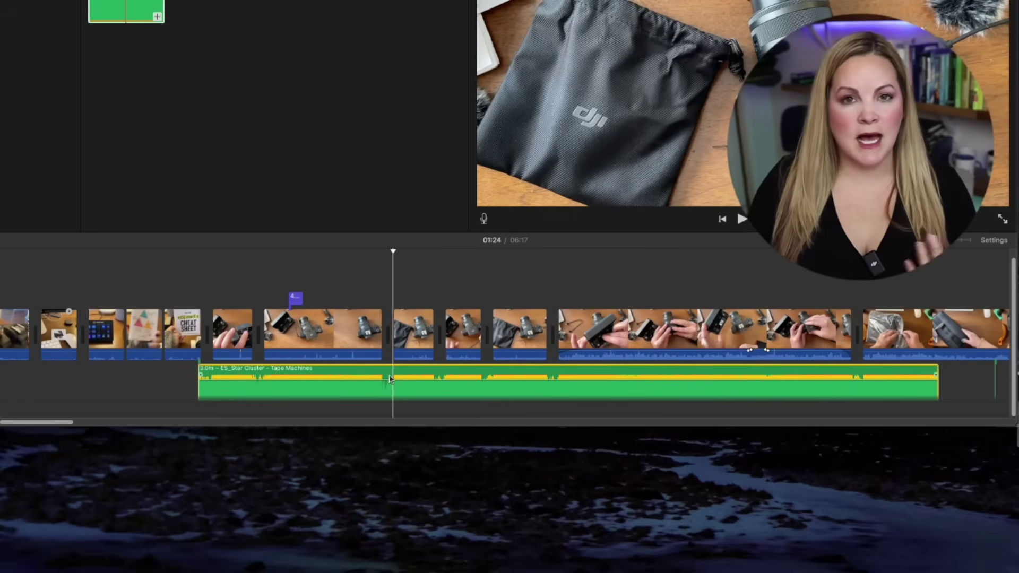
pyautogui.rightClick(391, 378)
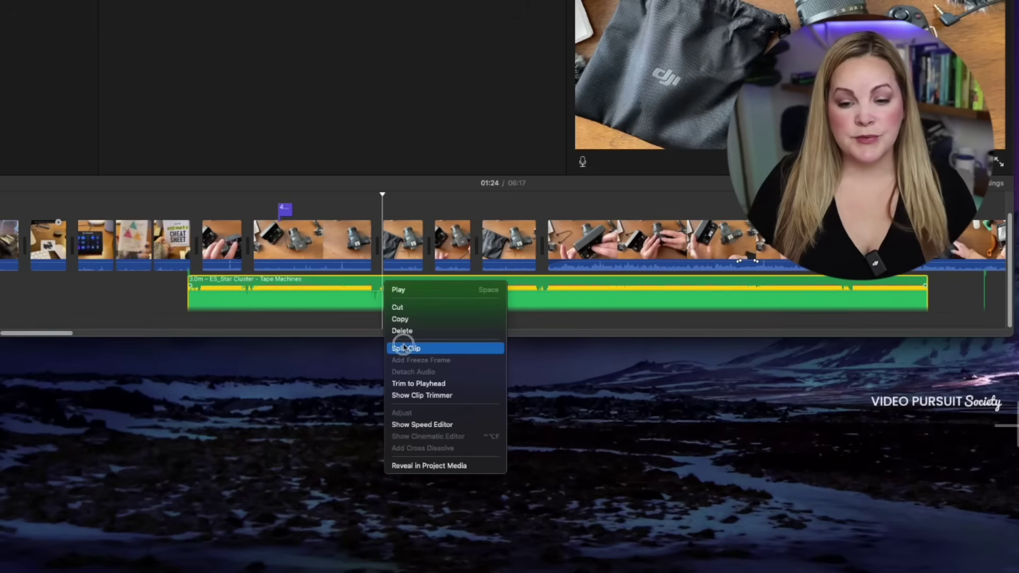
pyautogui.click(430, 436)
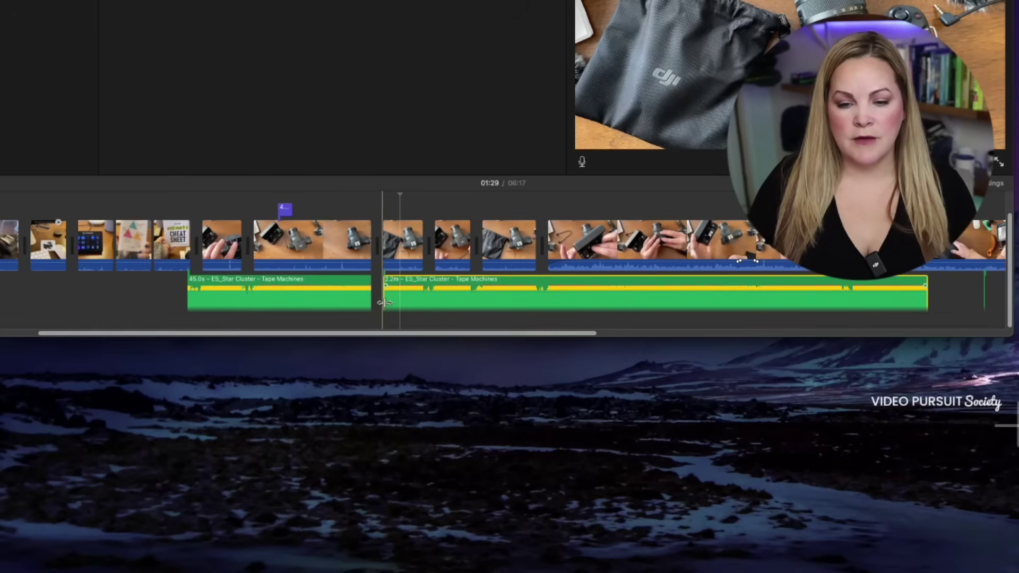
# Step: Trim the second piece's start and reposition both music pieces, leaving a gap between them
pyautogui.moveTo(385, 303); pyautogui.dragTo(458, 302)
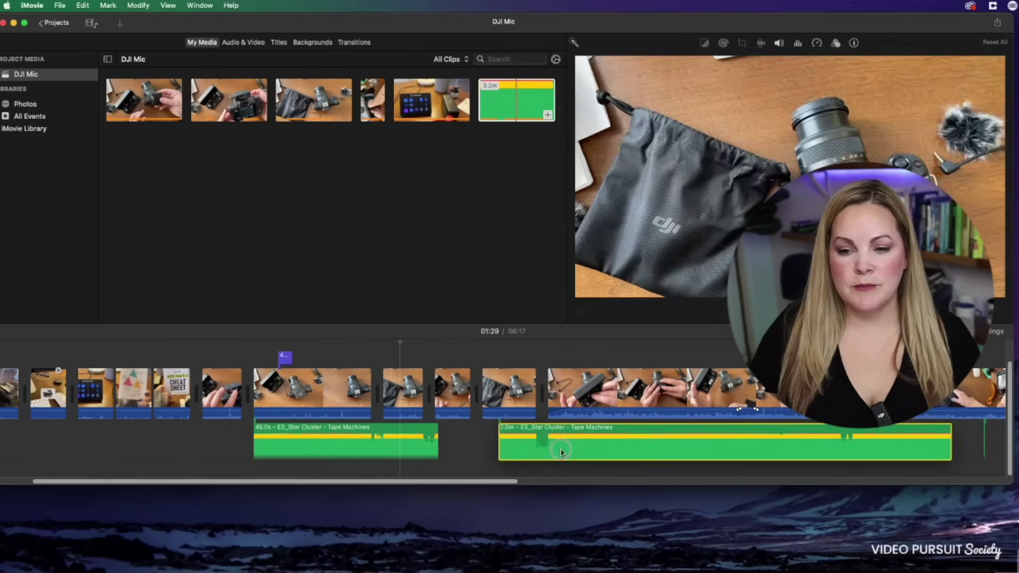
pyautogui.moveTo(548, 300); pyautogui.dragTo(621, 299)
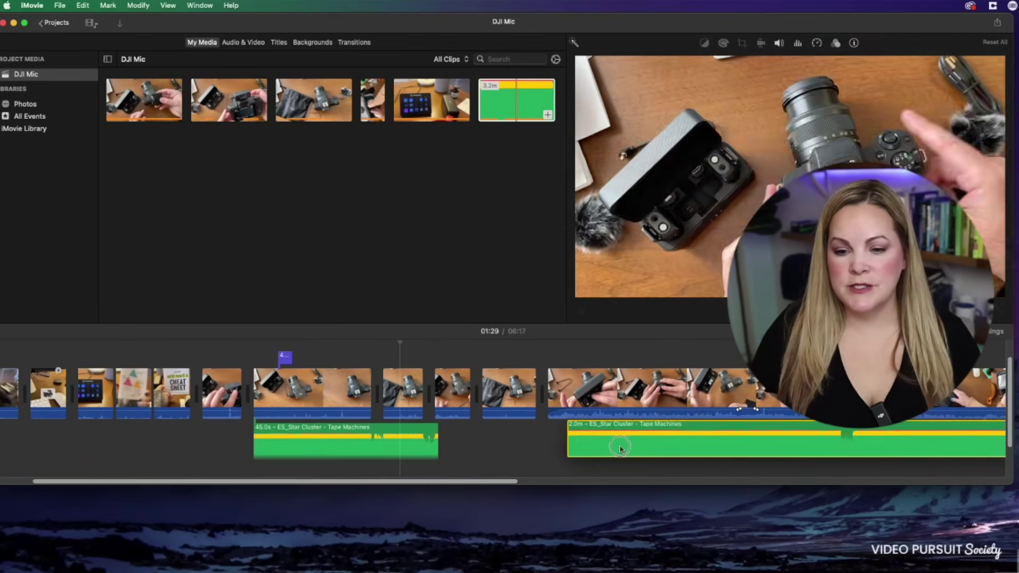
pyautogui.moveTo(621, 449); pyautogui.dragTo(502, 449)
pyautogui.moveTo(318, 445); pyautogui.dragTo(199, 446)
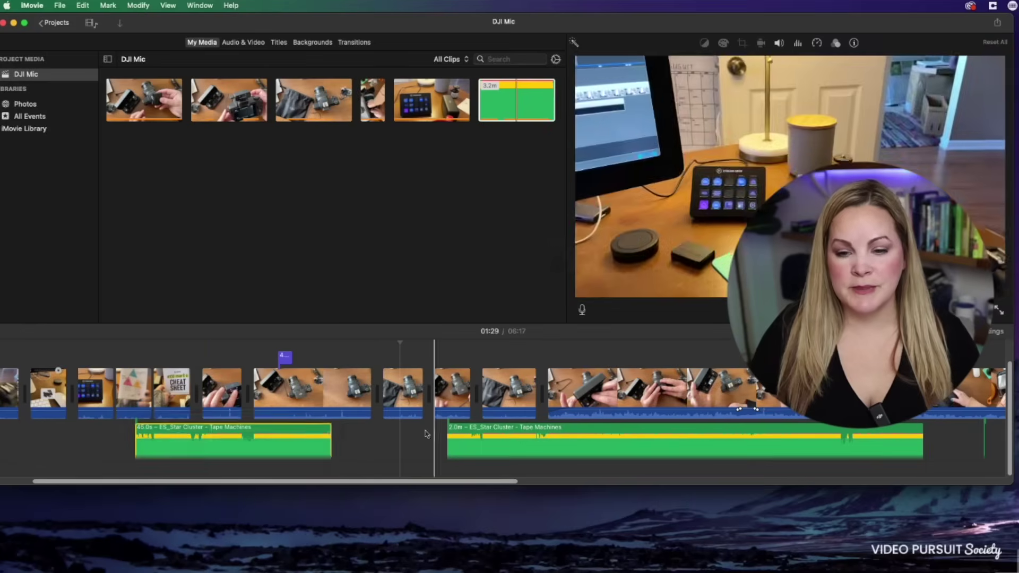
pyautogui.hscroll(-3, 584, 440)
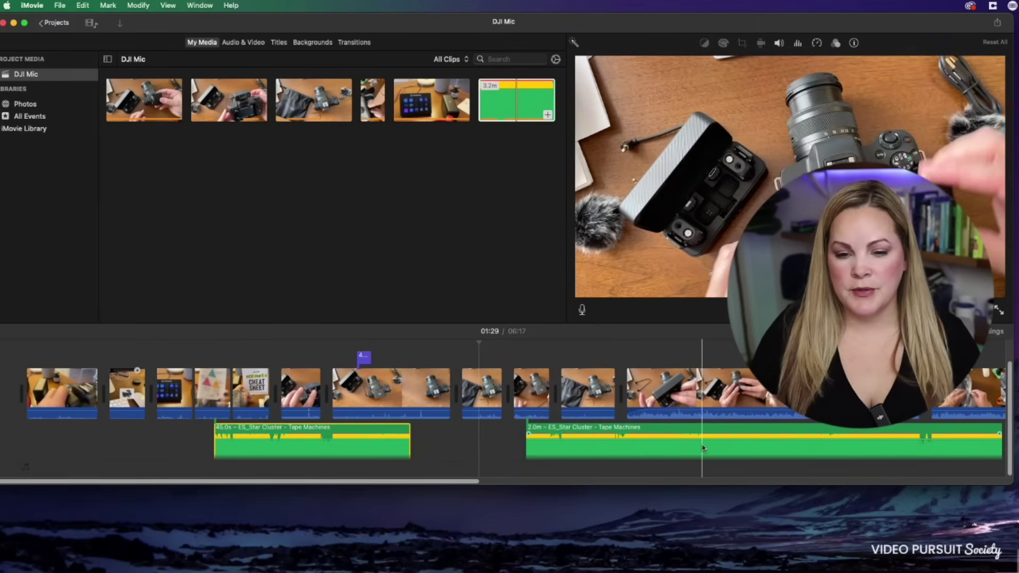
pyautogui.moveTo(317, 446); pyautogui.dragTo(421, 446)
pyautogui.click(584, 447)
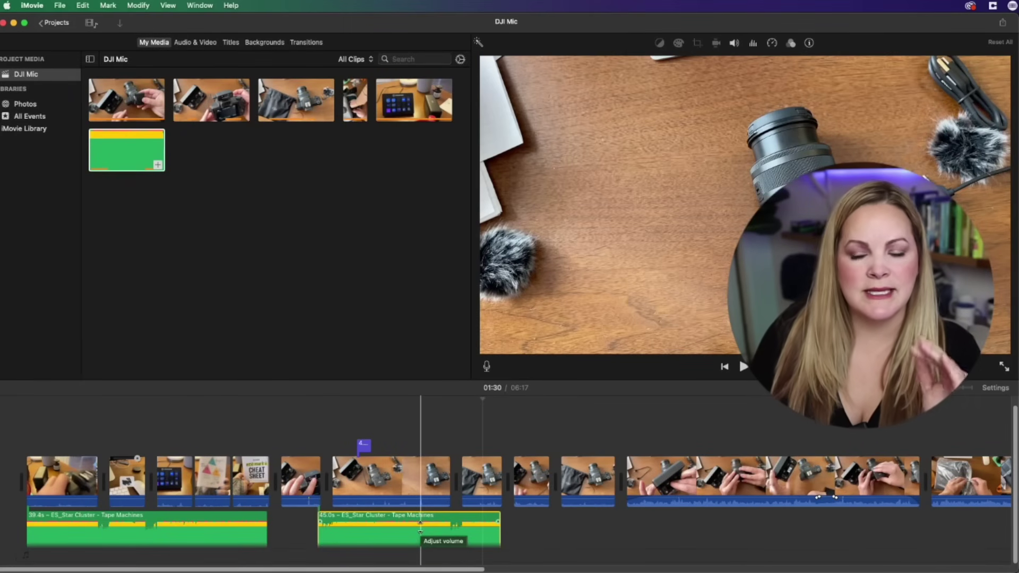
# Step: Lower the 45-second music piece's volume and lengthen its fade-in at the start
pyautogui.moveTo(421, 528); pyautogui.dragTo(420, 530)
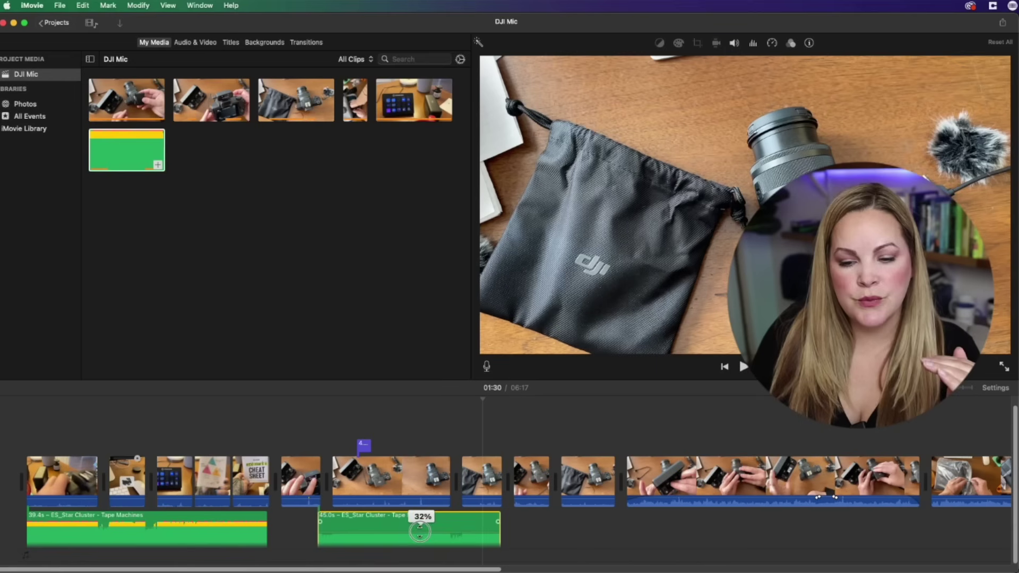
pyautogui.moveTo(420, 531); pyautogui.dragTo(422, 536)
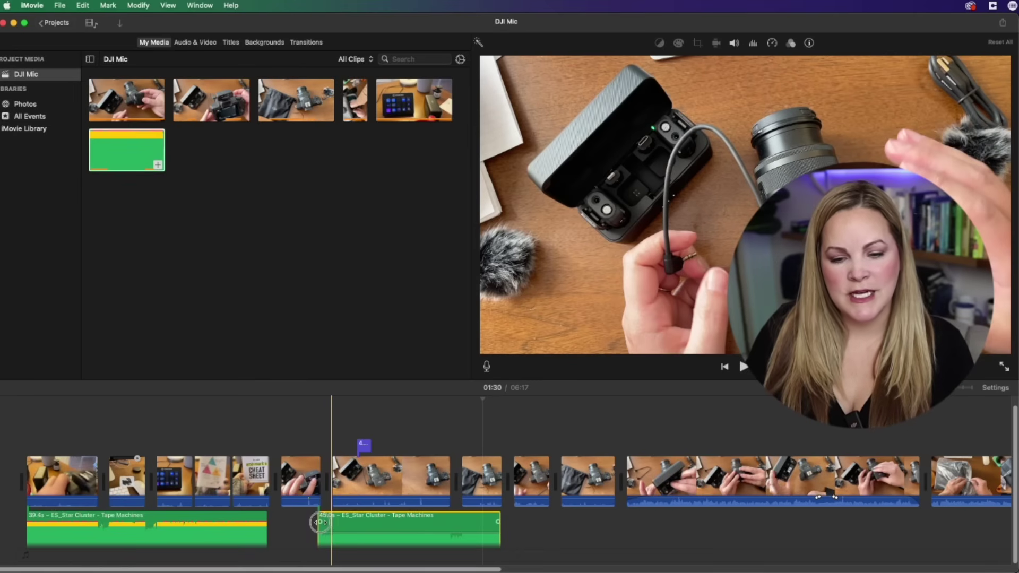
pyautogui.moveTo(319, 522); pyautogui.dragTo(348, 522)
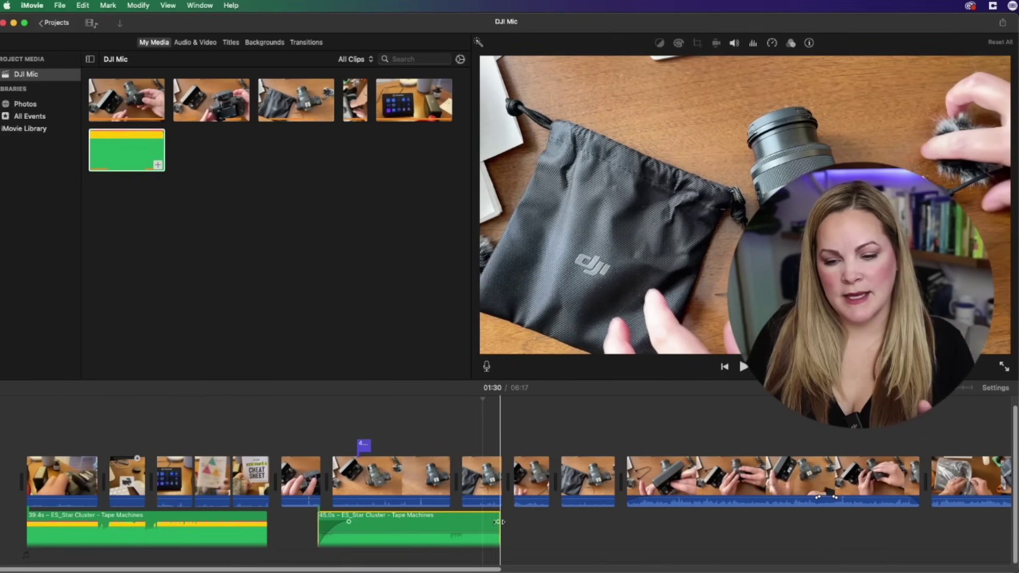